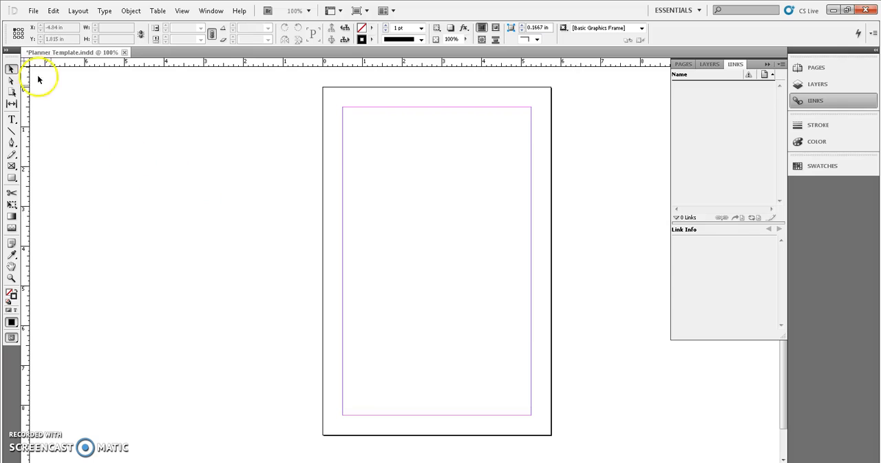
# - Draw an empty graphic frame and fit it to the page edges, 5.75 × 8.75 in at X 0, Y 0
pyautogui.click(11, 165)
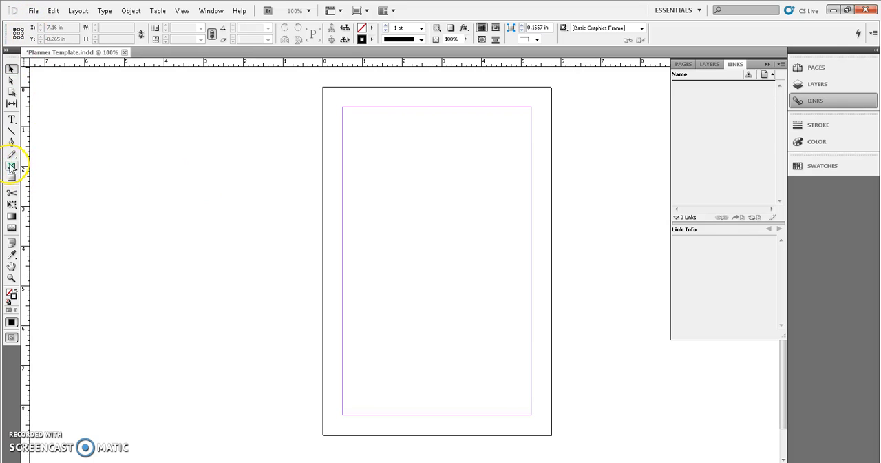
pyautogui.moveTo(323, 89); pyautogui.dragTo(534, 422)
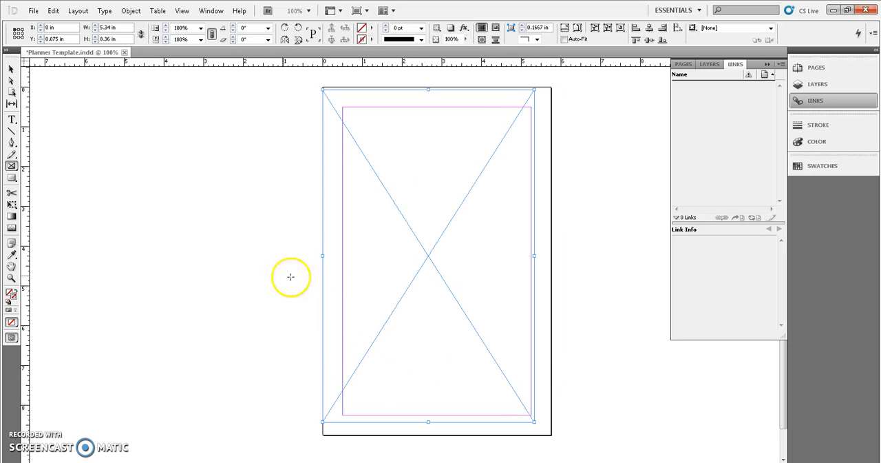
pyautogui.click(11, 68)
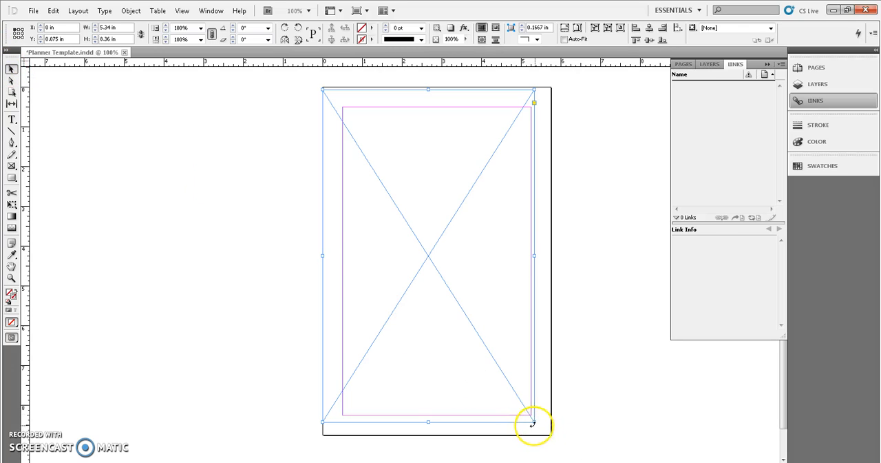
pyautogui.moveTo(535, 421); pyautogui.dragTo(551, 435)
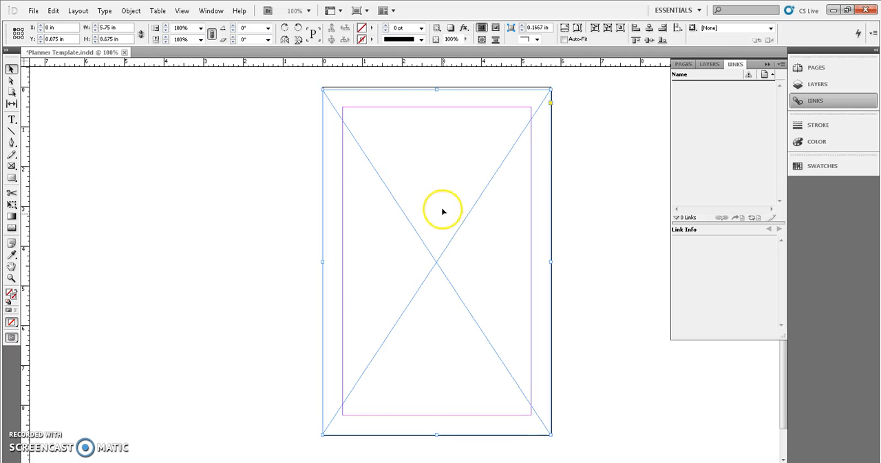
pyautogui.moveTo(435, 88); pyautogui.dragTo(435, 87)
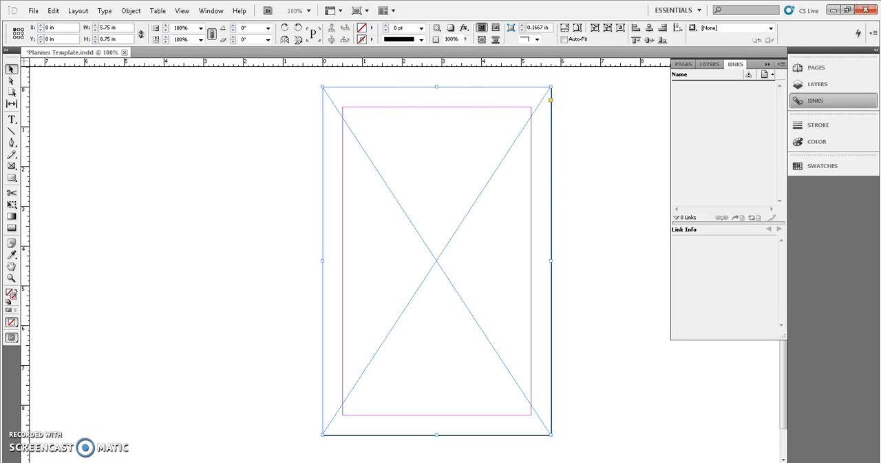
# - Place the Background JPEG from the Planner folder into the page-sized frame
pyautogui.click(31, 10)
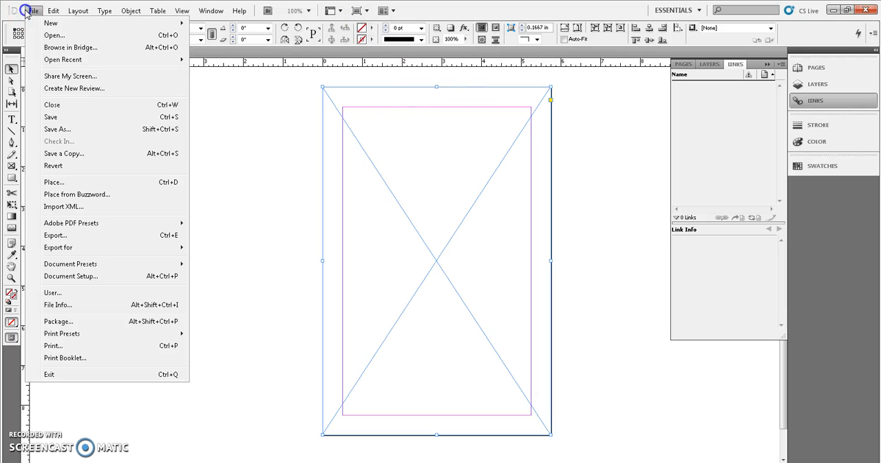
pyautogui.click(71, 184)
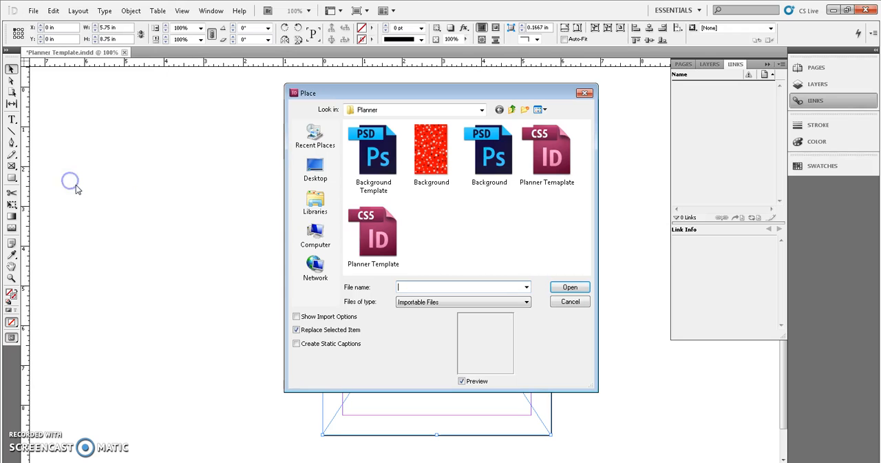
pyautogui.click(427, 169)
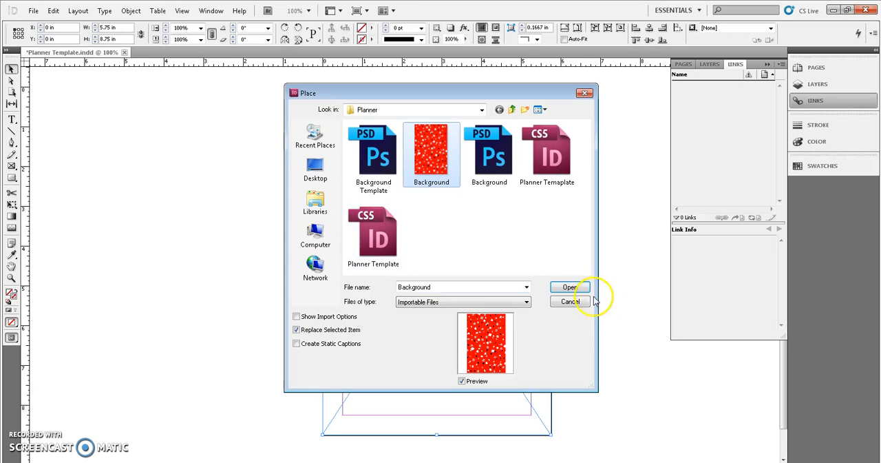
pyautogui.click(570, 288)
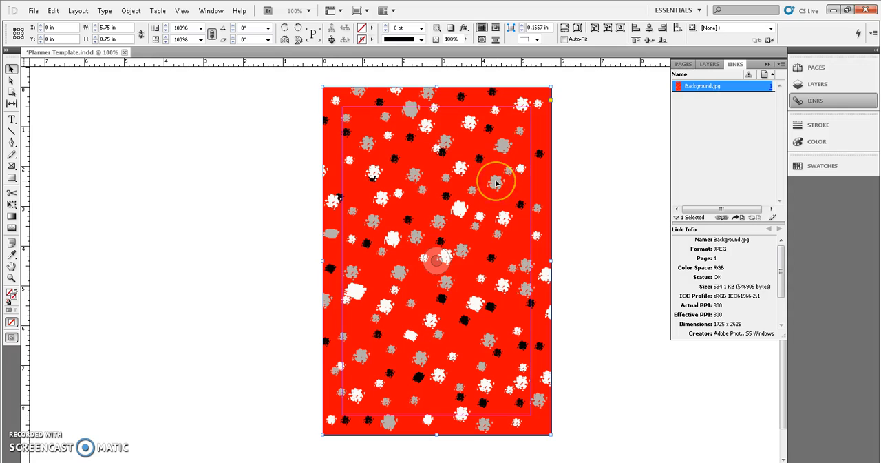
pyautogui.click(449, 127)
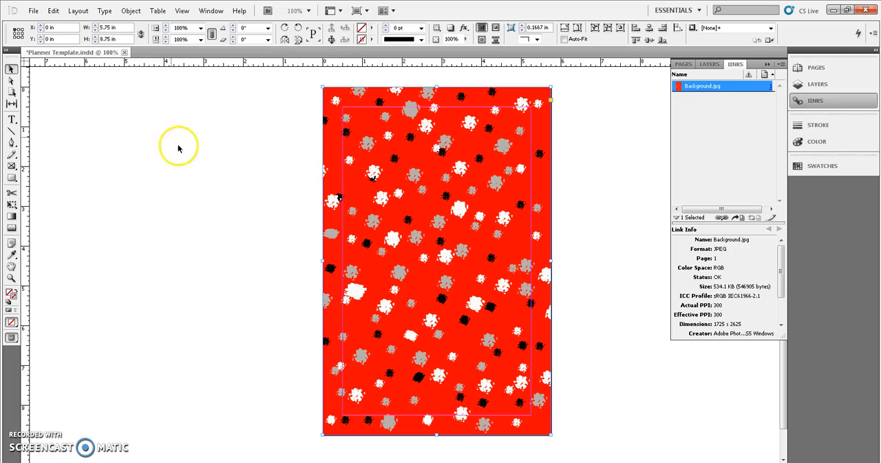
# - Add a text frame about 3.96 × 2.72 in on the page's upper half reading "PTHS PLANNER" on two lines, at 72 pt
pyautogui.press('\\')
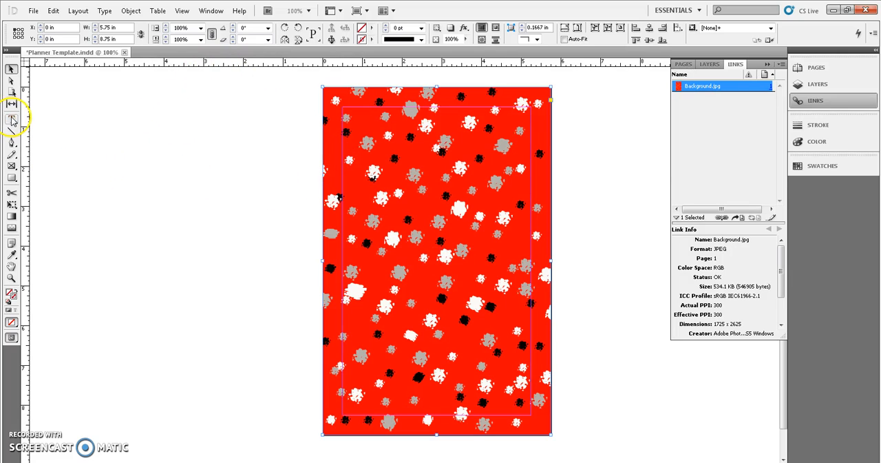
pyautogui.moveTo(351, 152); pyautogui.dragTo(510, 260)
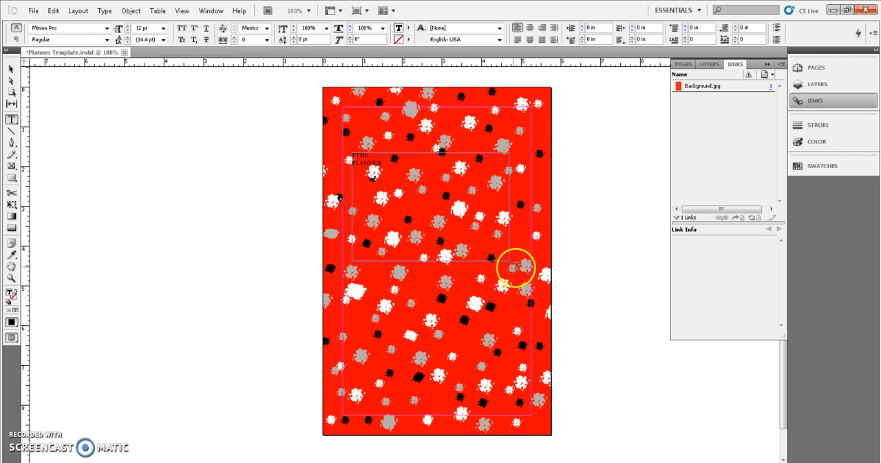
pyautogui.moveTo(384, 163); pyautogui.dragTo(352, 155)
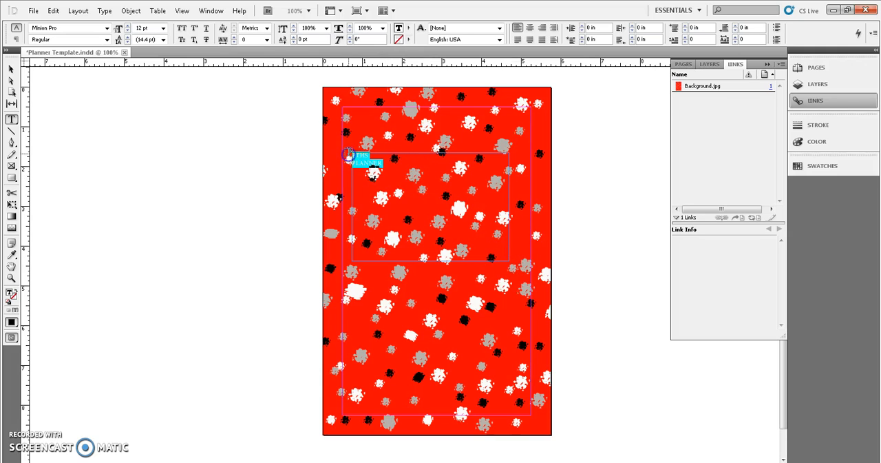
pyautogui.click(164, 29)
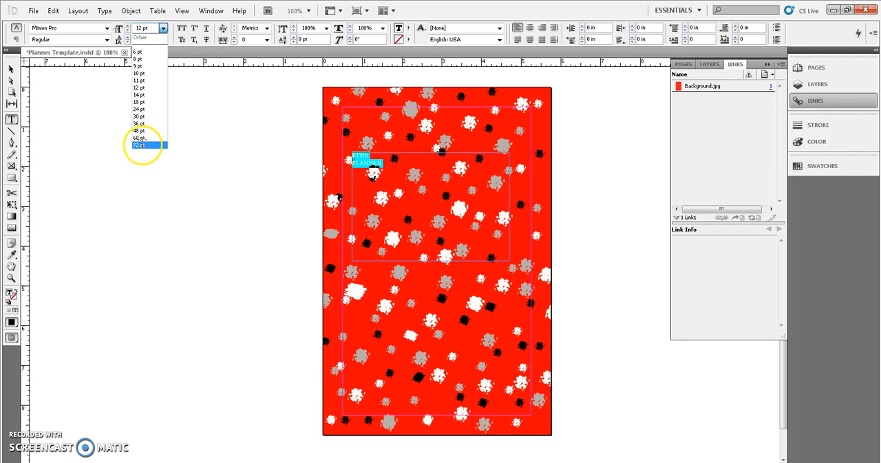
pyautogui.click(142, 144)
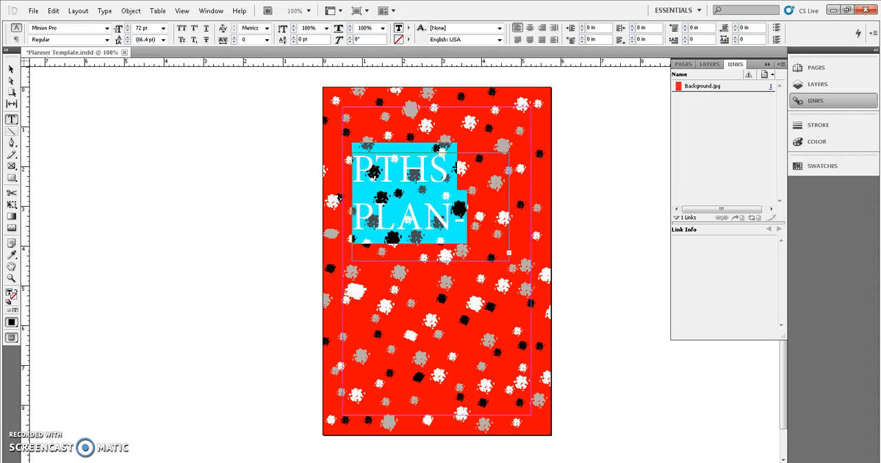
# - Enlarge the title text frame to about 4.64 × 2.84 in and nudge it sideways to about X 0.43 in
pyautogui.click(12, 69)
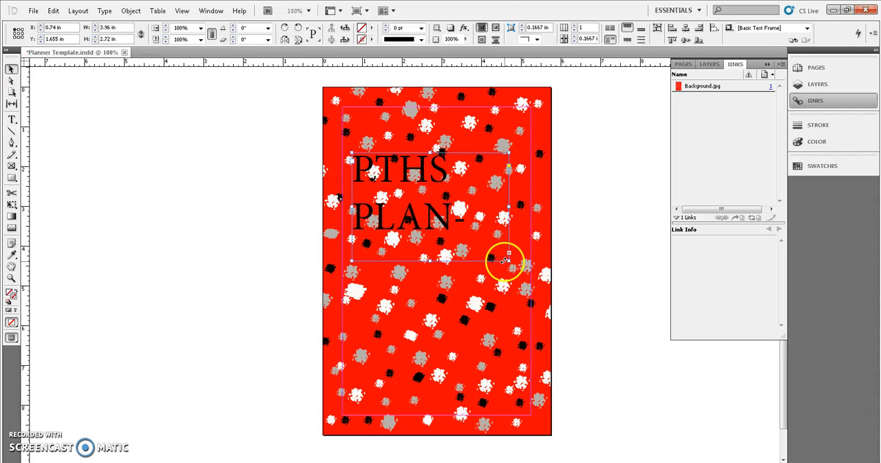
pyautogui.moveTo(509, 260); pyautogui.dragTo(536, 265)
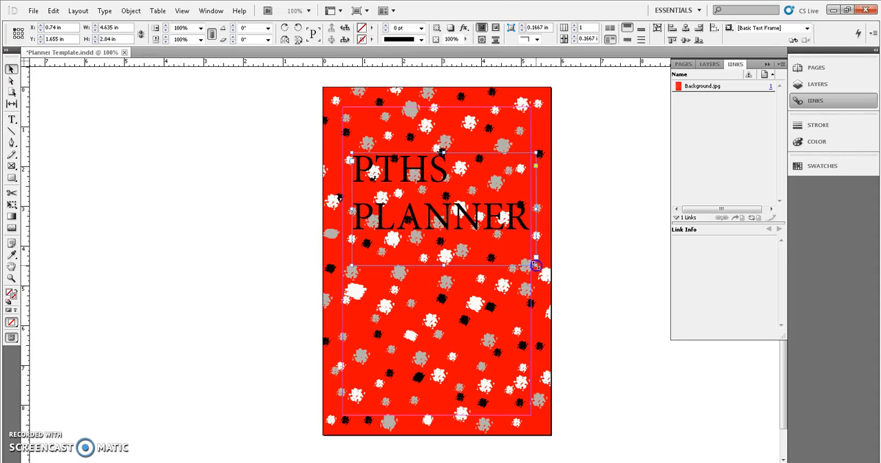
pyautogui.press('Left')
pyautogui.press('Left')
pyautogui.press('Left')
pyautogui.press('Left')
pyautogui.press('Left')
pyautogui.press('Left')
pyautogui.press('Left')
pyautogui.press('Left')
pyautogui.press('Left')
pyautogui.press('Left')
pyautogui.press('Left')
pyautogui.press('Left')
pyautogui.press('Left')
pyautogui.press('Left')
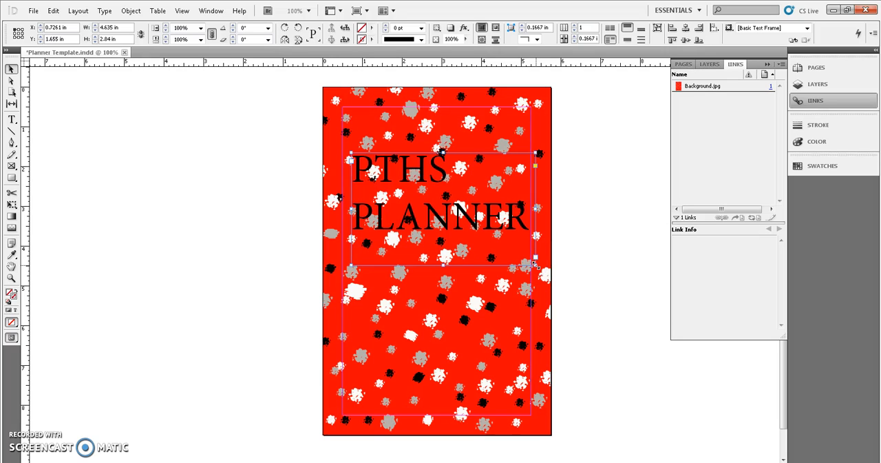
pyautogui.press('Left')
pyautogui.press('Left')
pyautogui.press('Left')
pyautogui.press('Left')
pyautogui.press('Left')
pyautogui.press('Left')
pyautogui.press('Left')
pyautogui.press('Left')
pyautogui.press('Left')
pyautogui.press('Left')
pyautogui.press('Left')
pyautogui.press('Left')
pyautogui.press('Left')
pyautogui.press('Left')
pyautogui.press('Left')
pyautogui.press('Left')
pyautogui.press('Left')
pyautogui.press('Left')
pyautogui.press('Left')
pyautogui.press('Left')
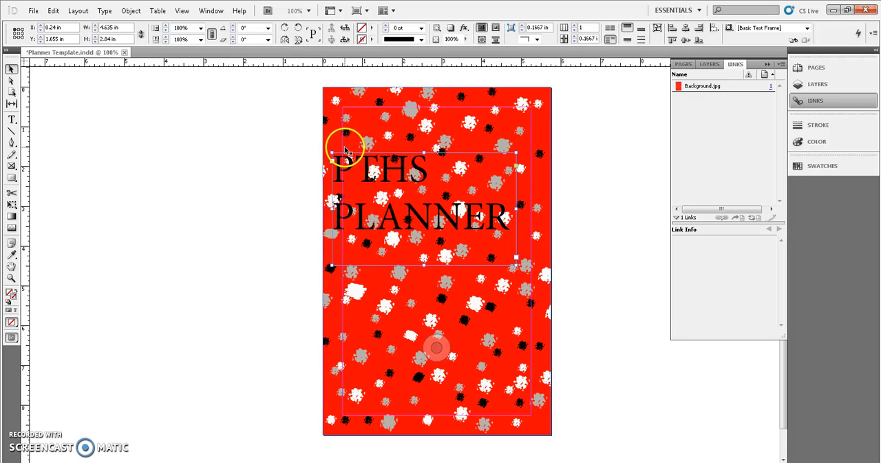
pyautogui.press('Right')
pyautogui.press('Right')
pyautogui.press('Right')
pyautogui.press('Right')
pyautogui.press('Right')
pyautogui.press('Right')
pyautogui.press('Right')
pyautogui.press('Right')
pyautogui.press('Right')
pyautogui.press('Right')
pyautogui.press('Right')
pyautogui.press('Right')
pyautogui.press('Right')
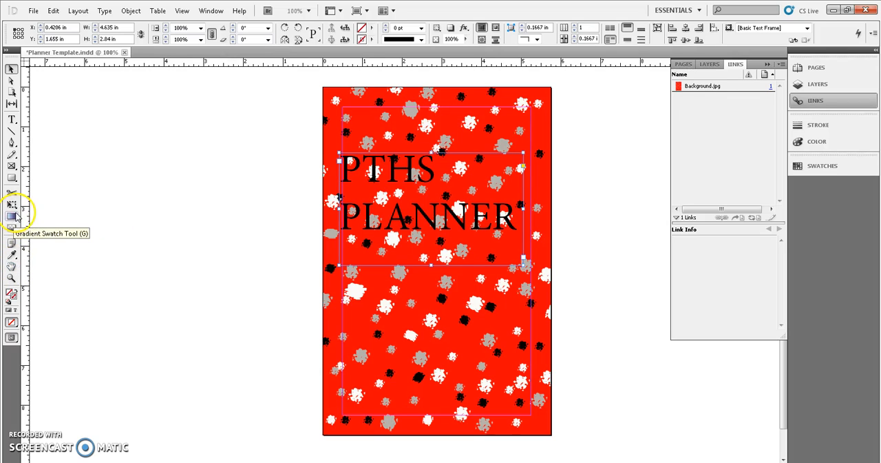
# - Draw a rectangle about 2.3 × 1.37 in on the pasteboard beside the page
pyautogui.click(12, 178)
pyautogui.moveTo(105, 171); pyautogui.dragTo(197, 225)
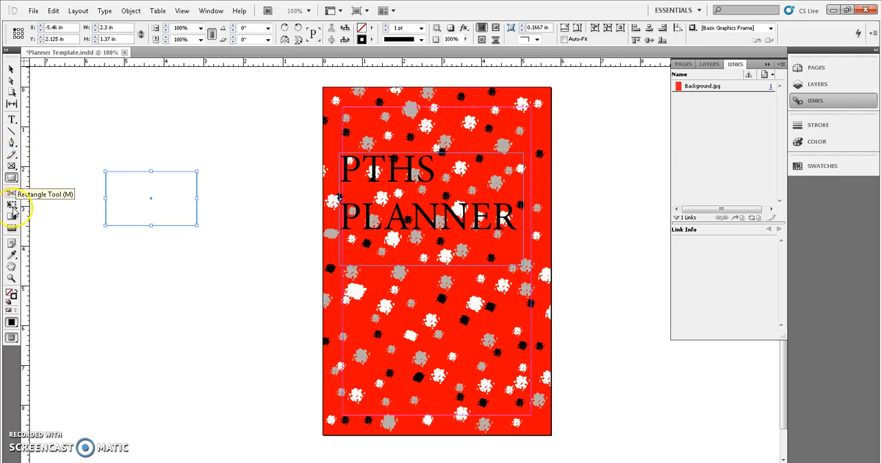
pyautogui.click(12, 255)
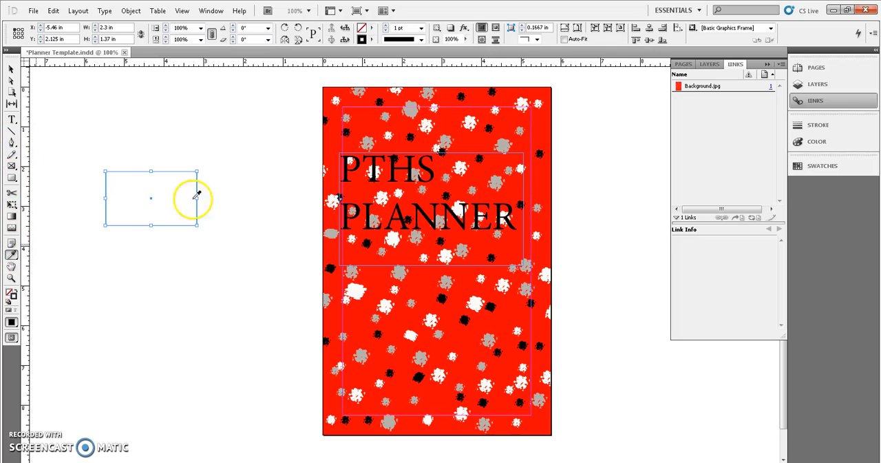
pyautogui.click(513, 118)
pyautogui.click(153, 180)
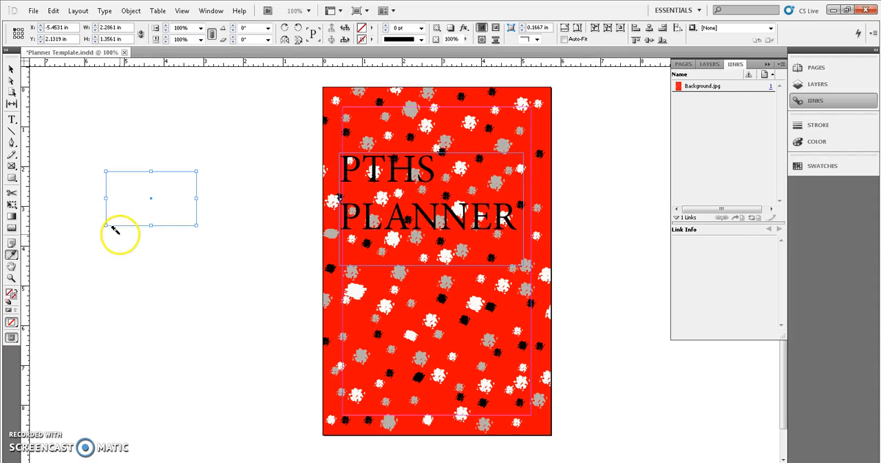
# - Sample the background image's red with the Eyedropper and make it the rectangle's fill, with no stroke
pyautogui.click(11, 256)
pyautogui.click(517, 116)
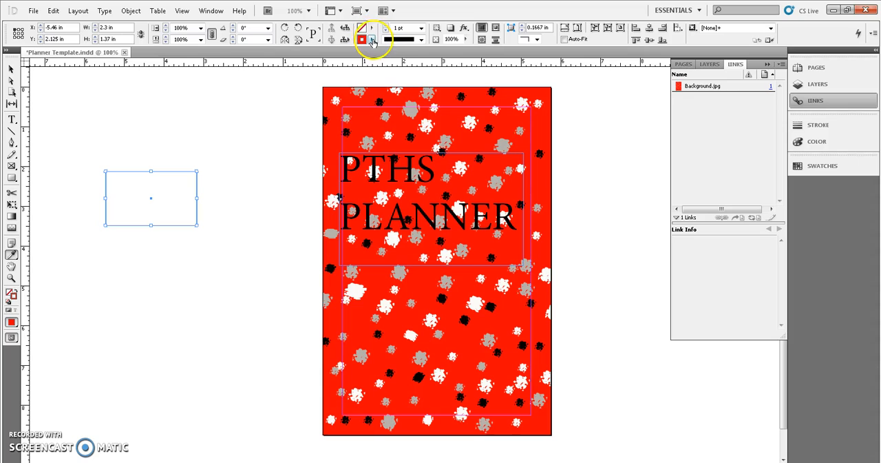
pyautogui.click(372, 40)
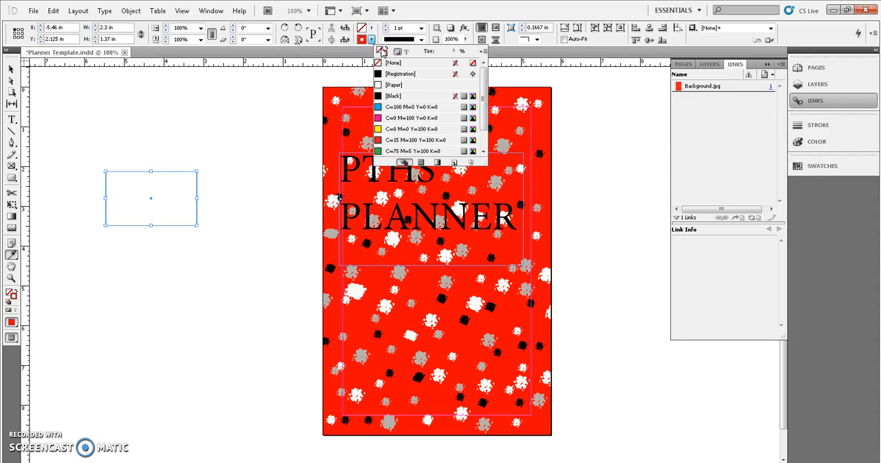
pyautogui.click(385, 52)
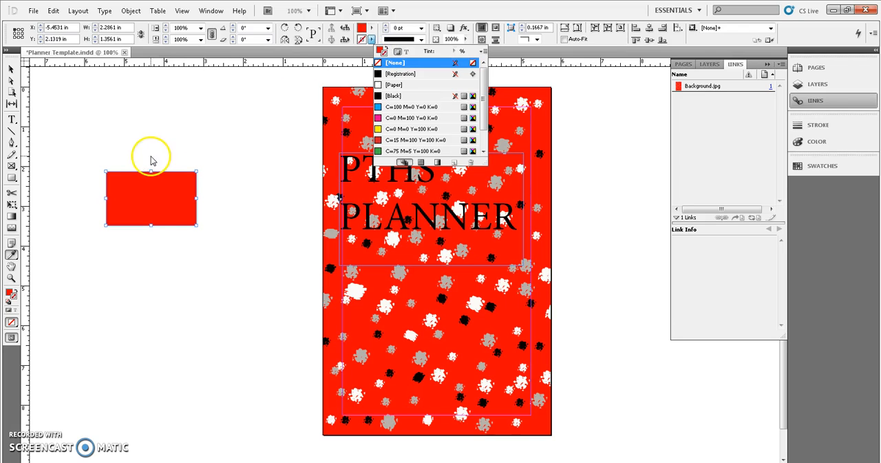
pyautogui.click(606, 188)
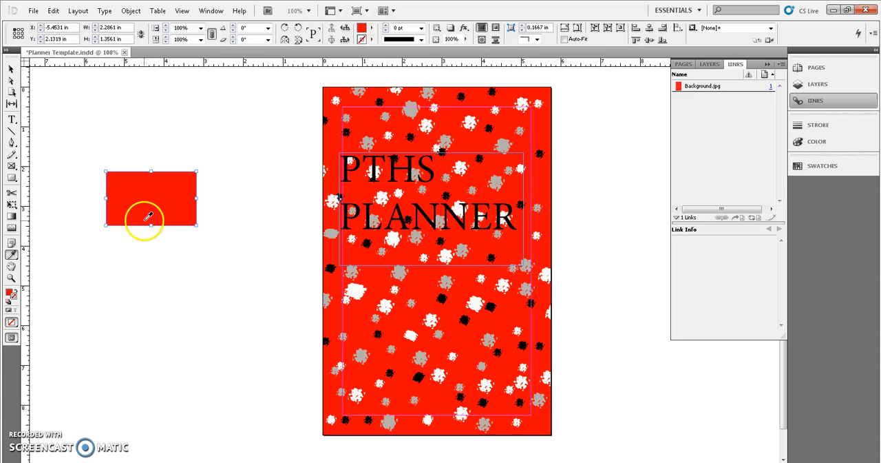
# - Move the red rectangle over the title text and resize it to about 4.42 × 2.92 in
pyautogui.click(11, 65)
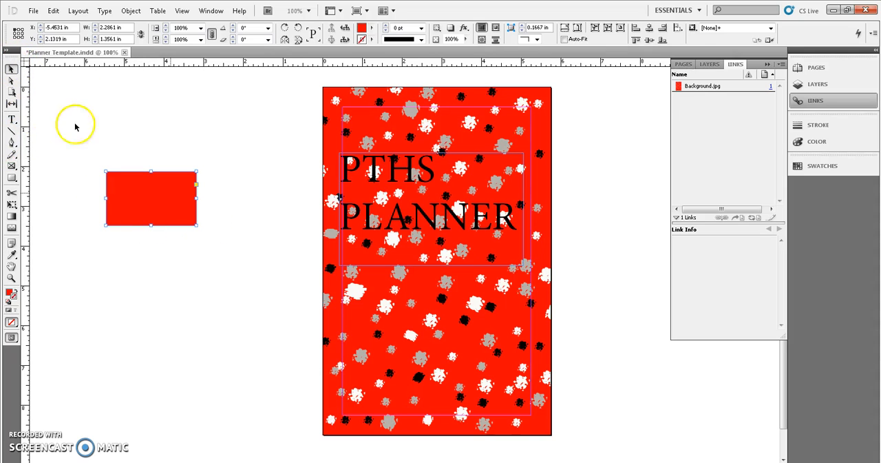
pyautogui.moveTo(169, 208); pyautogui.dragTo(516, 268)
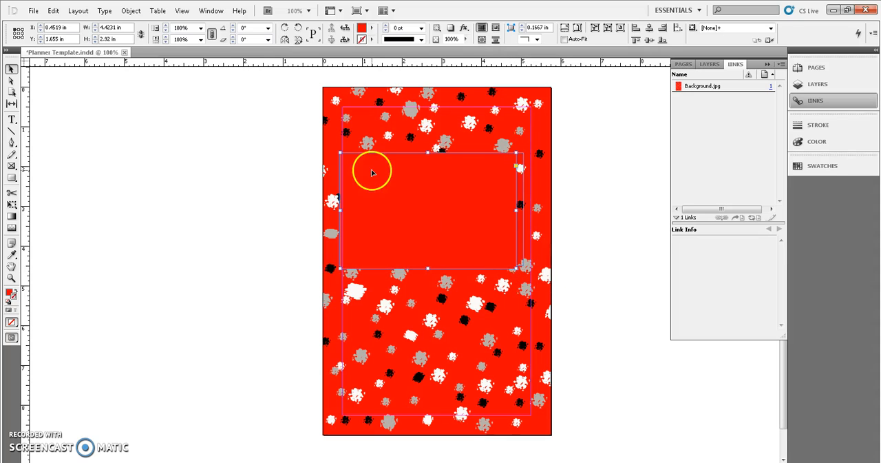
# - Stack the red rectangle between the background image and the title by sending it to the back and bringing it forward one level, and deselect it
pyautogui.click(131, 11)
pyautogui.moveTo(176, 48)
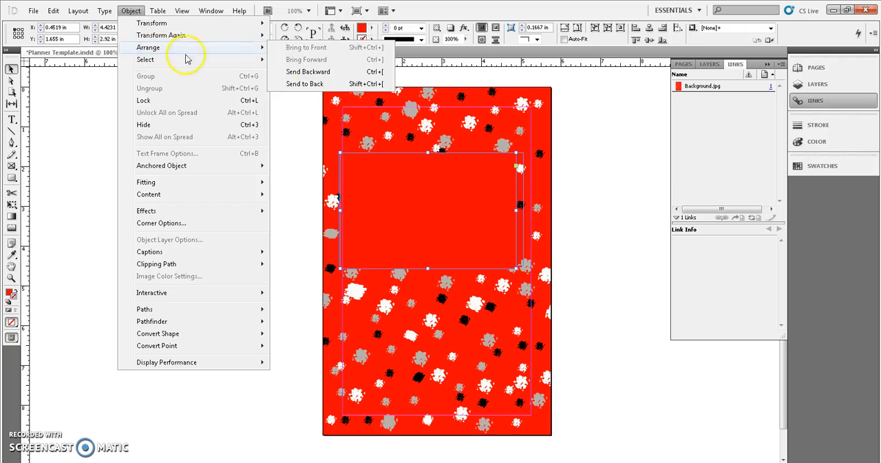
pyautogui.click(301, 83)
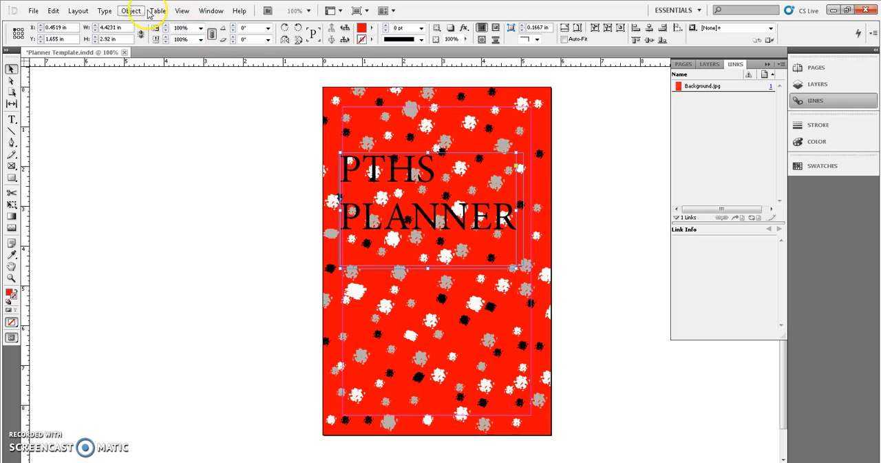
pyautogui.click(131, 11)
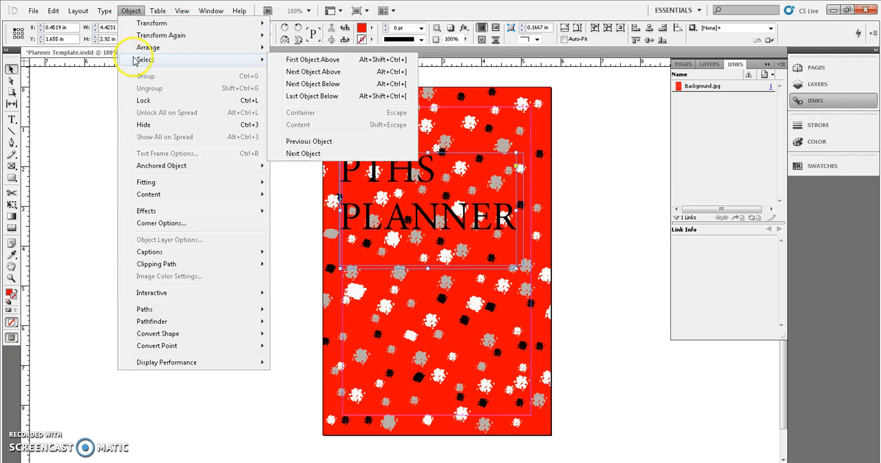
pyautogui.moveTo(138, 50)
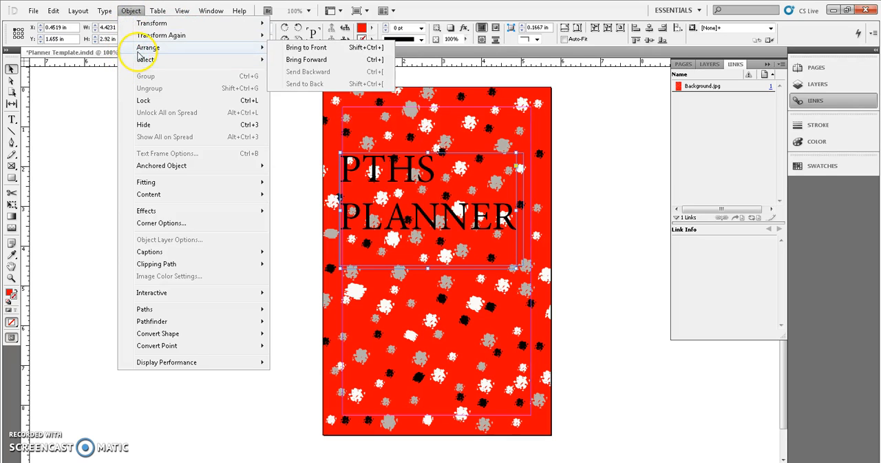
pyautogui.click(297, 60)
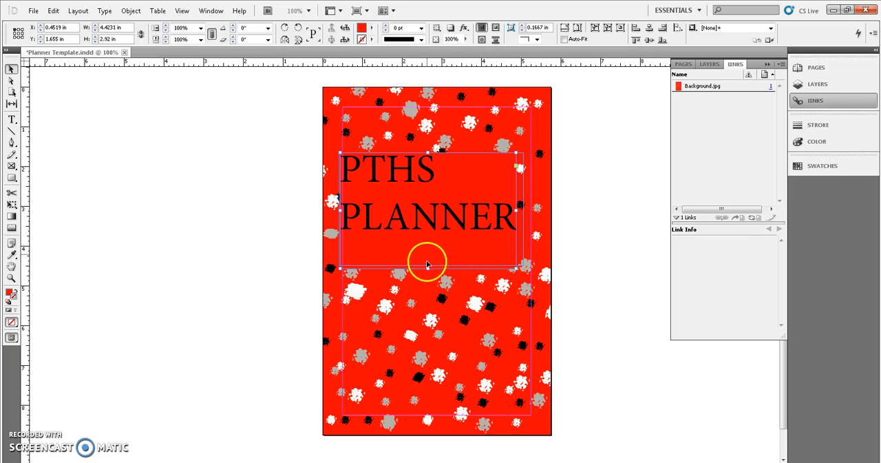
pyautogui.click(206, 204)
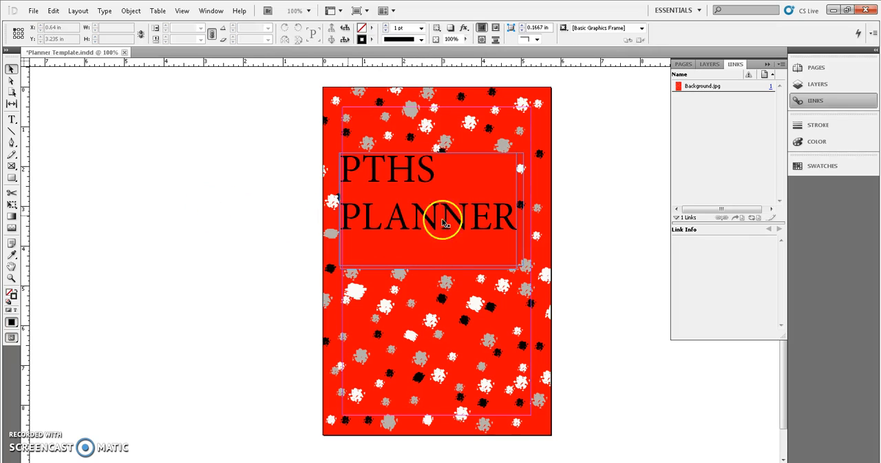
# - Shrink the title text frame to about 4.56 × 2.2 in so it fits closely around the two lines of text
pyautogui.click(479, 223)
pyautogui.moveTo(431, 264); pyautogui.dragTo(430, 240)
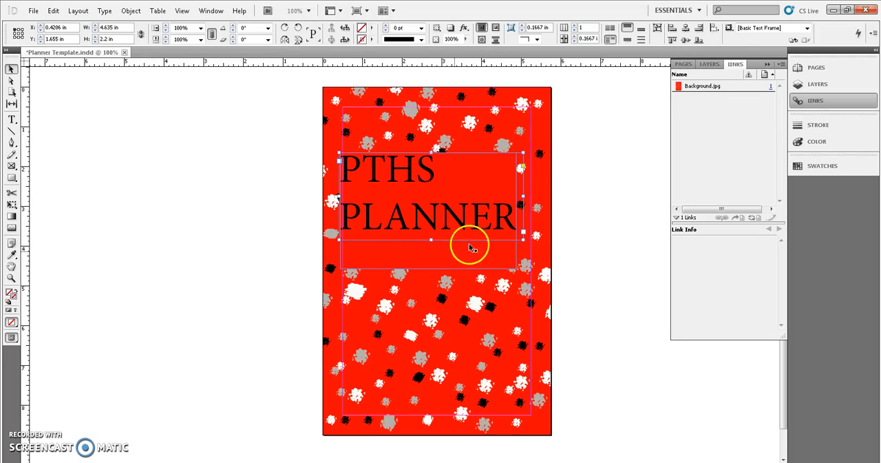
pyautogui.moveTo(521, 198); pyautogui.dragTo(520, 199)
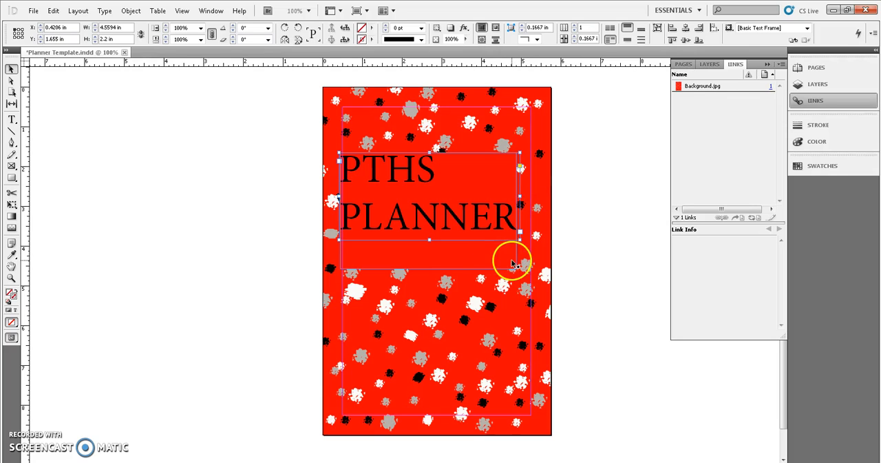
# - Resize the red rectangle behind the title to about 4.63 × 2.42 in and set its opacity to 79%
pyautogui.click(512, 261)
pyautogui.moveTo(516, 268); pyautogui.dragTo(524, 248)
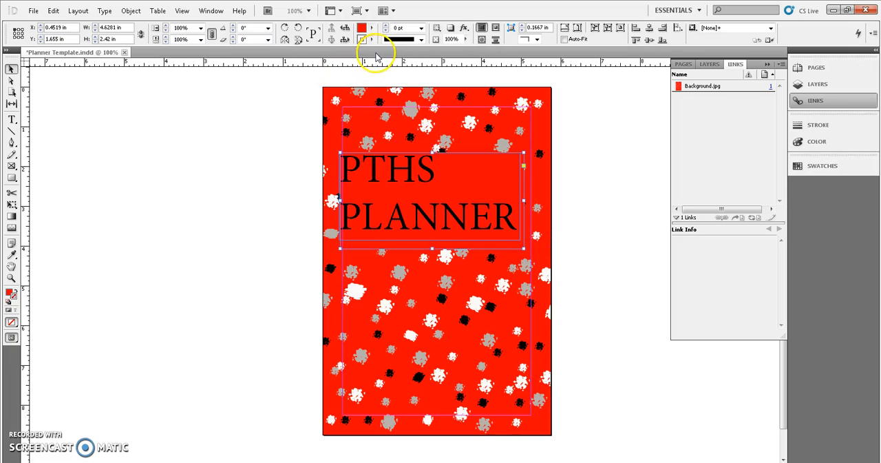
pyautogui.click(466, 40)
pyautogui.moveTo(466, 40); pyautogui.dragTo(467, 51)
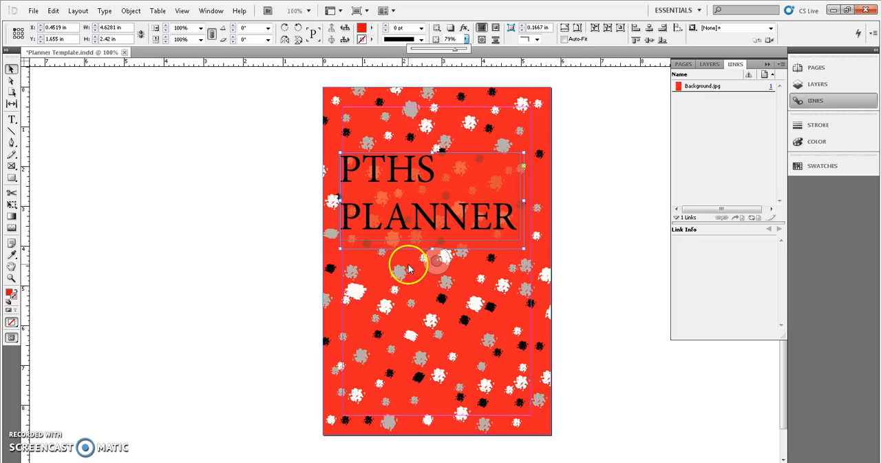
pyautogui.click(510, 231)
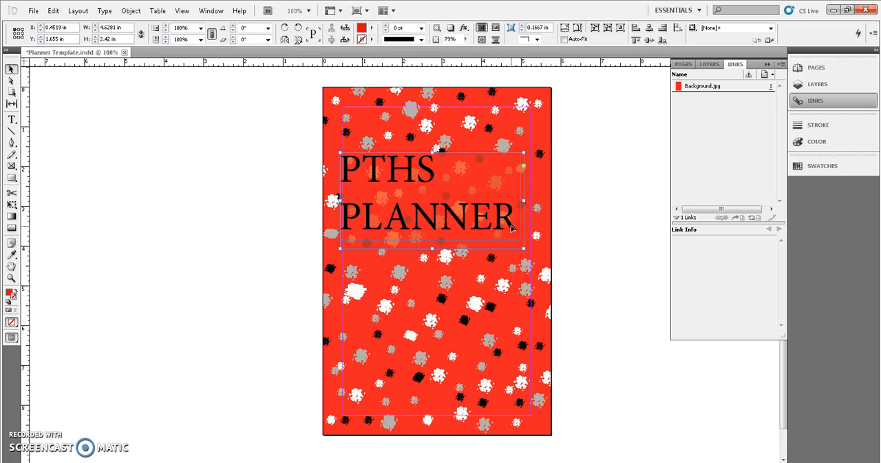
# - Apply a Drop Shadow effect with the default settings to the PTHS PLANNER text frame
pyautogui.click(12, 121)
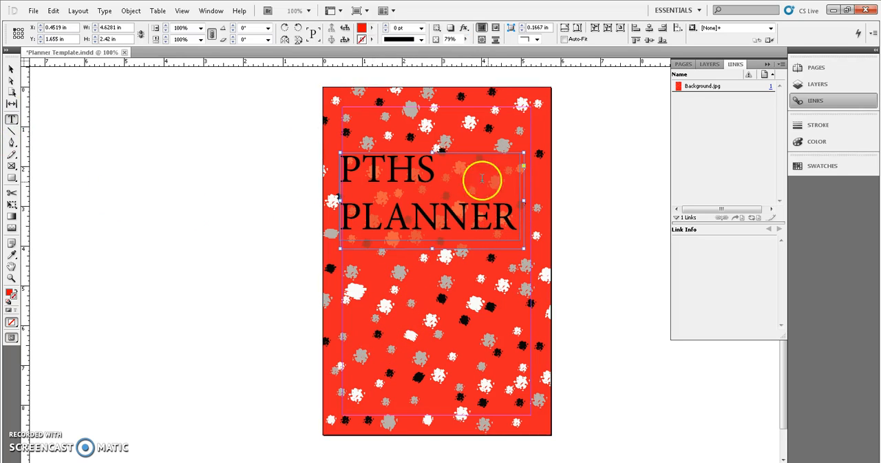
pyautogui.moveTo(513, 216); pyautogui.dragTo(295, 156)
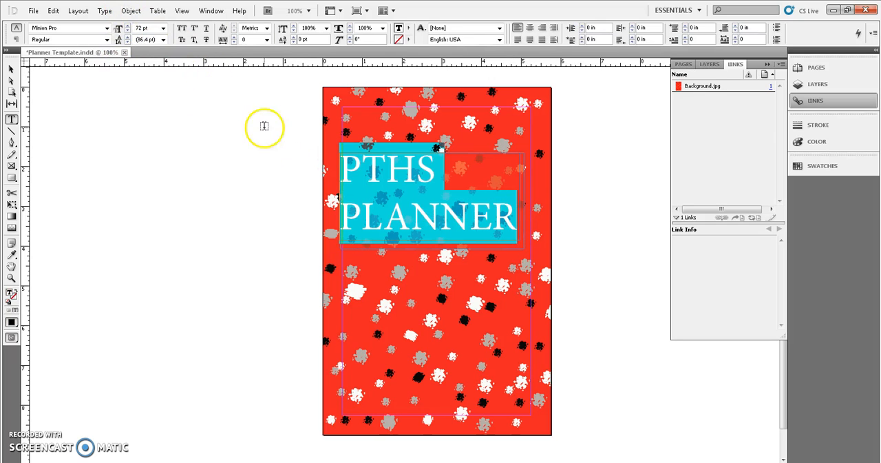
pyautogui.click(11, 68)
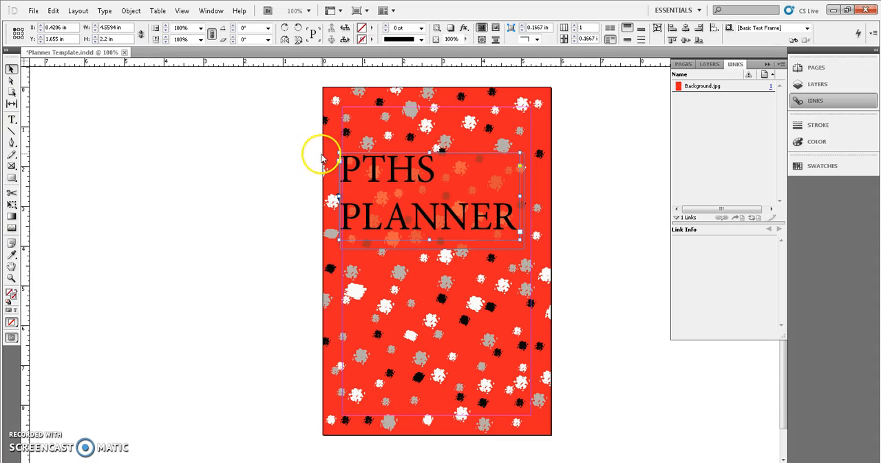
pyautogui.rightClick(358, 166)
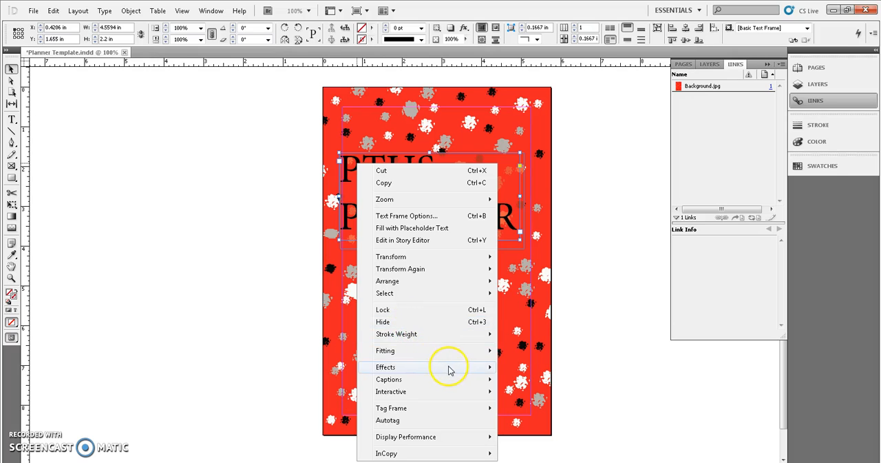
pyautogui.moveTo(456, 367)
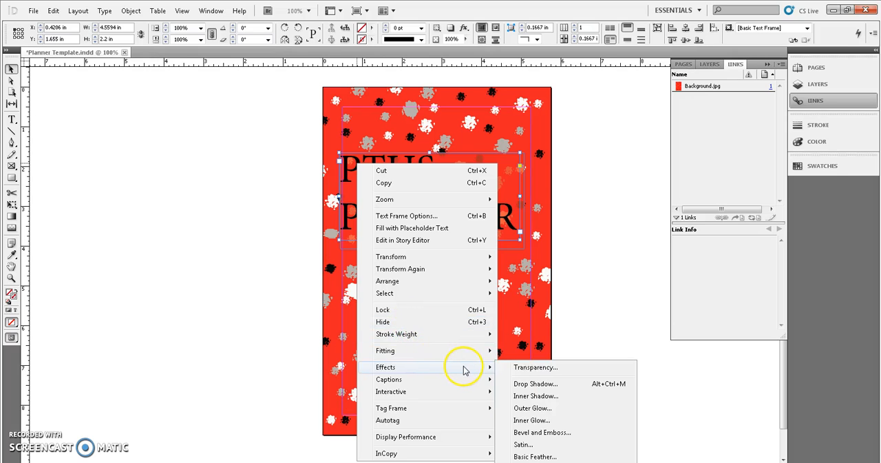
pyautogui.click(535, 386)
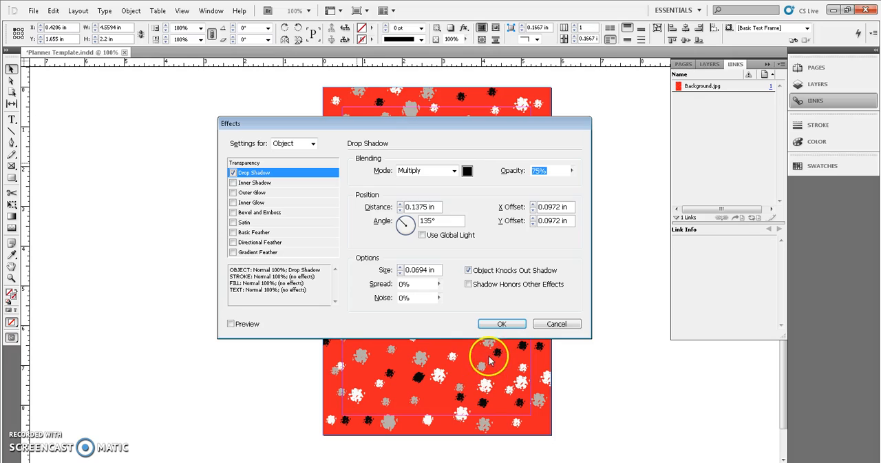
pyautogui.click(501, 325)
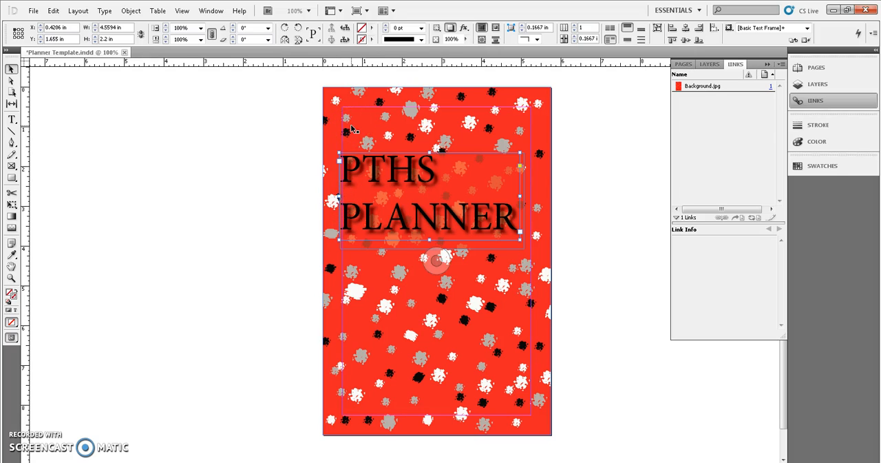
# - Nudge the title text frame right to an X position of about 0.476 in to centre it over the red rectangle
pyautogui.hotkey('ctrl', '=')
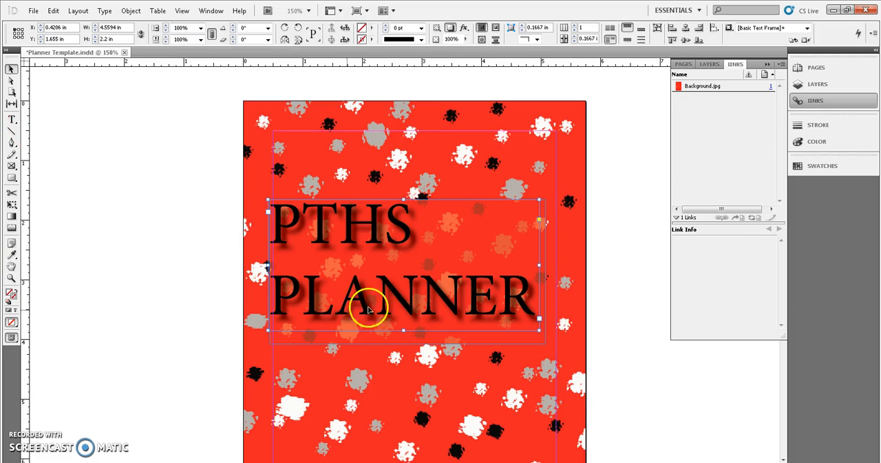
pyautogui.press('Right')
pyautogui.press('Right')
pyautogui.press('Right')
pyautogui.press('Right')
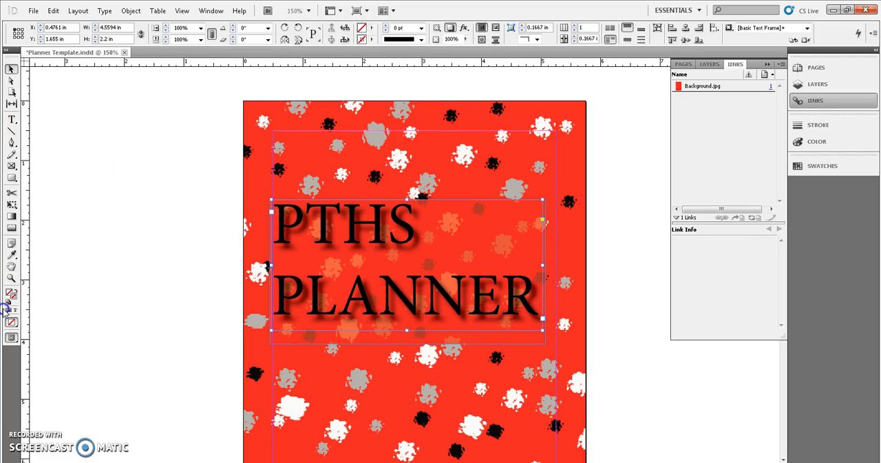
pyautogui.click(288, 193)
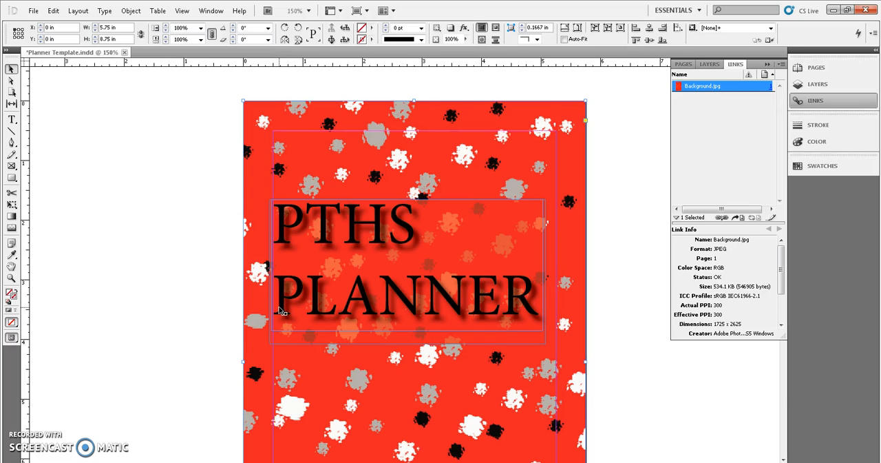
pyautogui.hotkey('ctrl', '1')
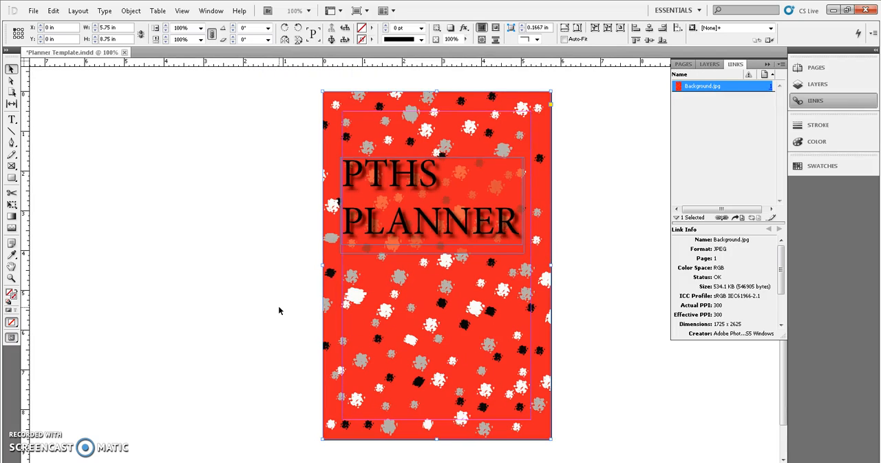